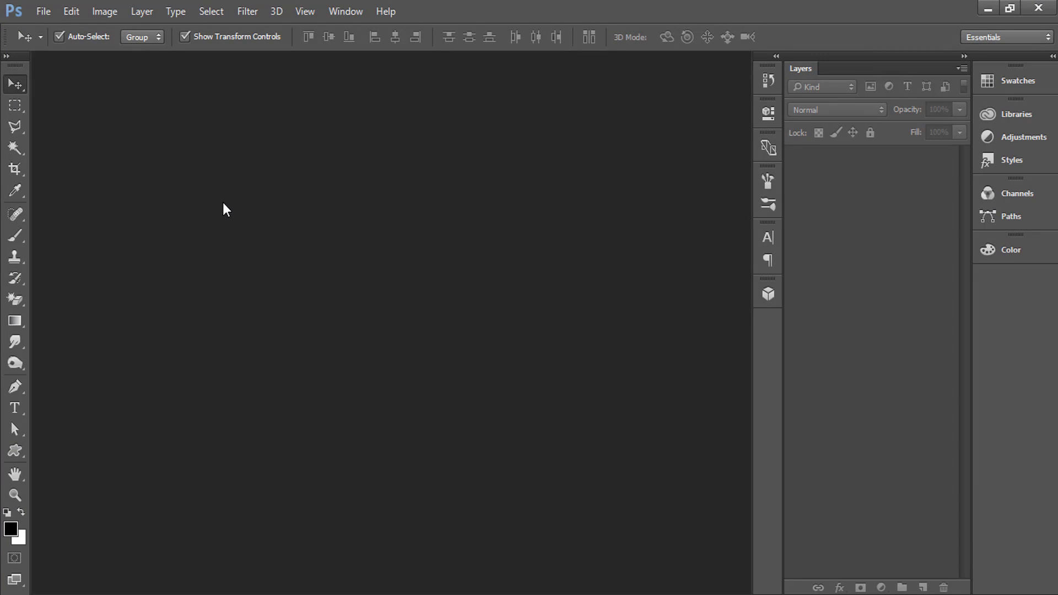
# Preview the red texture image from Downloads in the Photos app, then close it
pyautogui.click(249, 591)
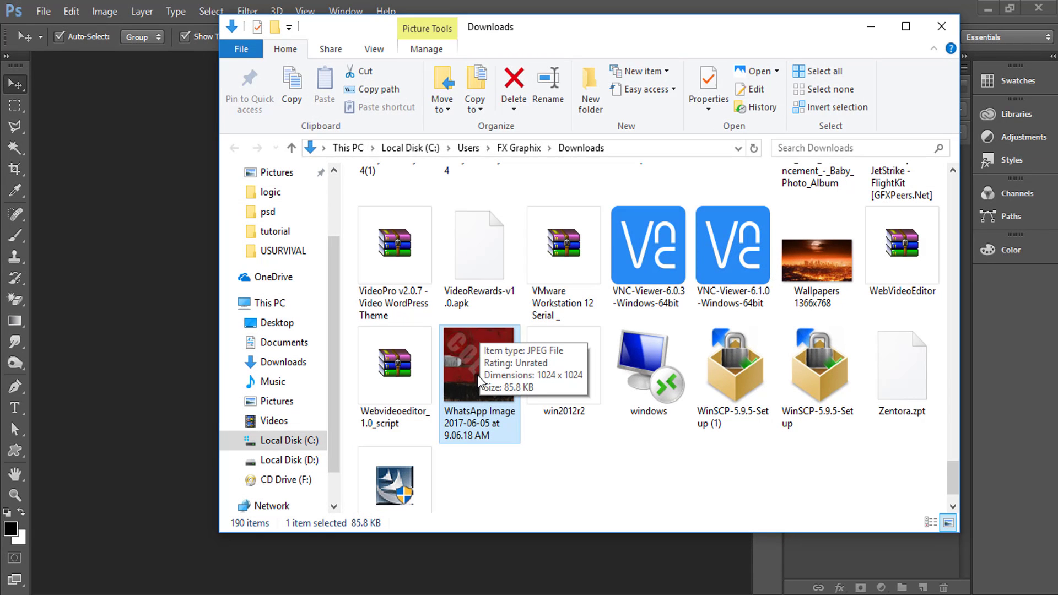
pyautogui.doubleClick(477, 374)
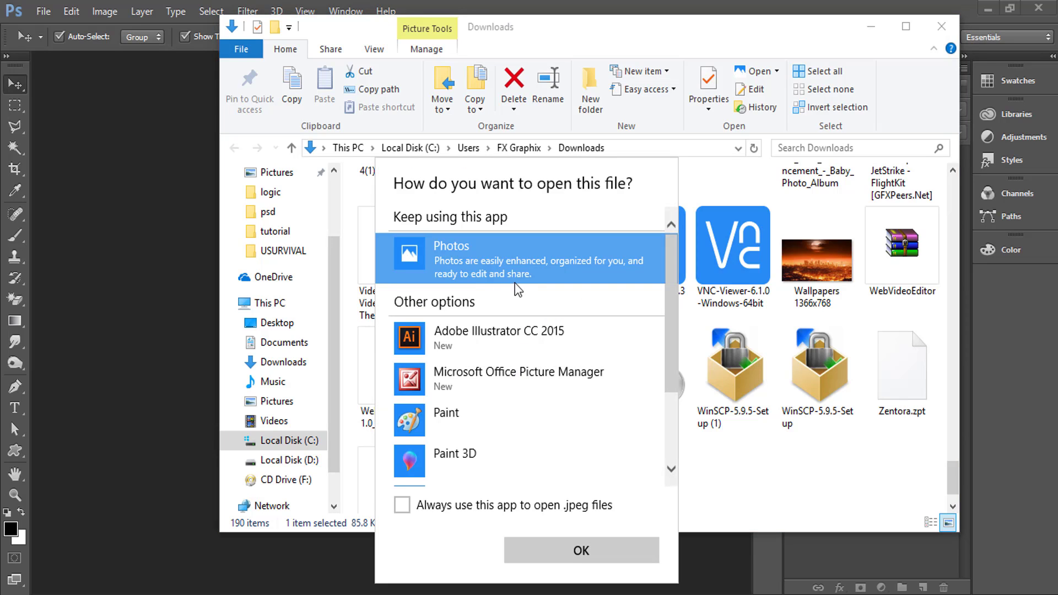
pyautogui.doubleClick(511, 270)
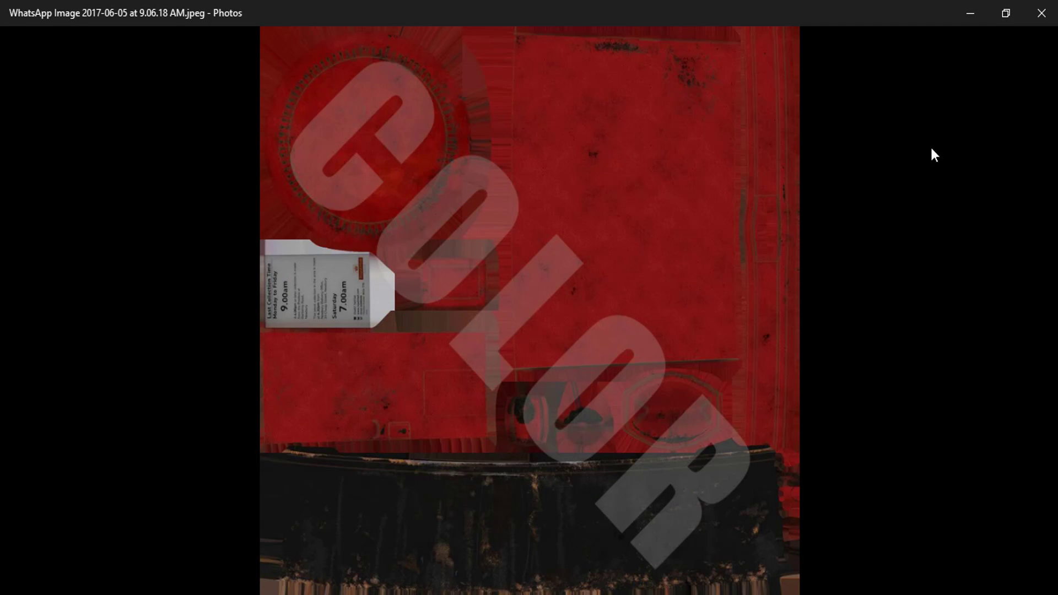
pyautogui.click(1043, 15)
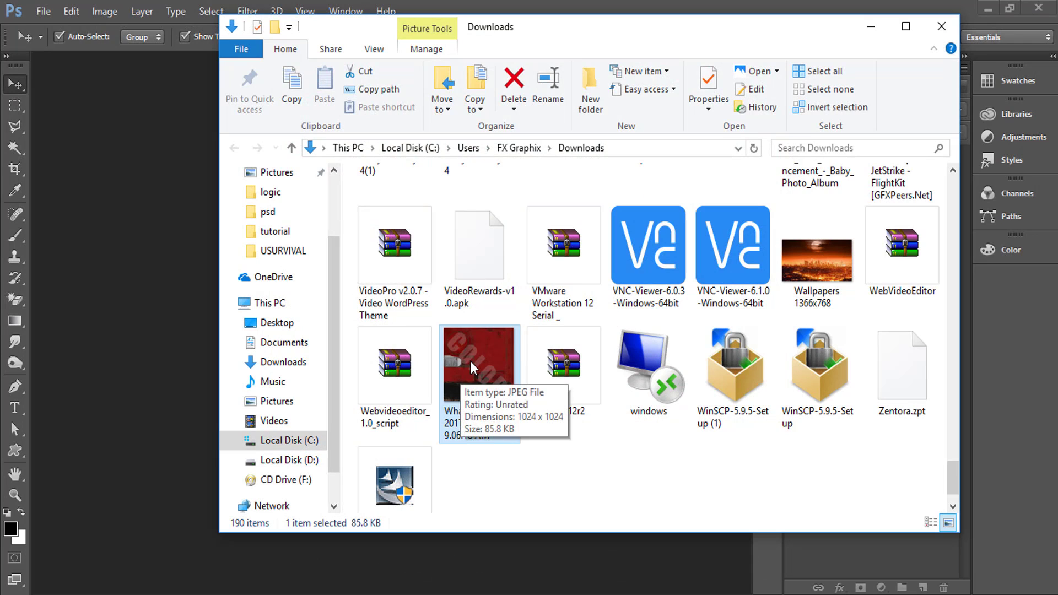
# Drag the red texture into Photoshop and bring up the Filter > 3D submenu
pyautogui.moveTo(470, 362); pyautogui.dragTo(148, 391)
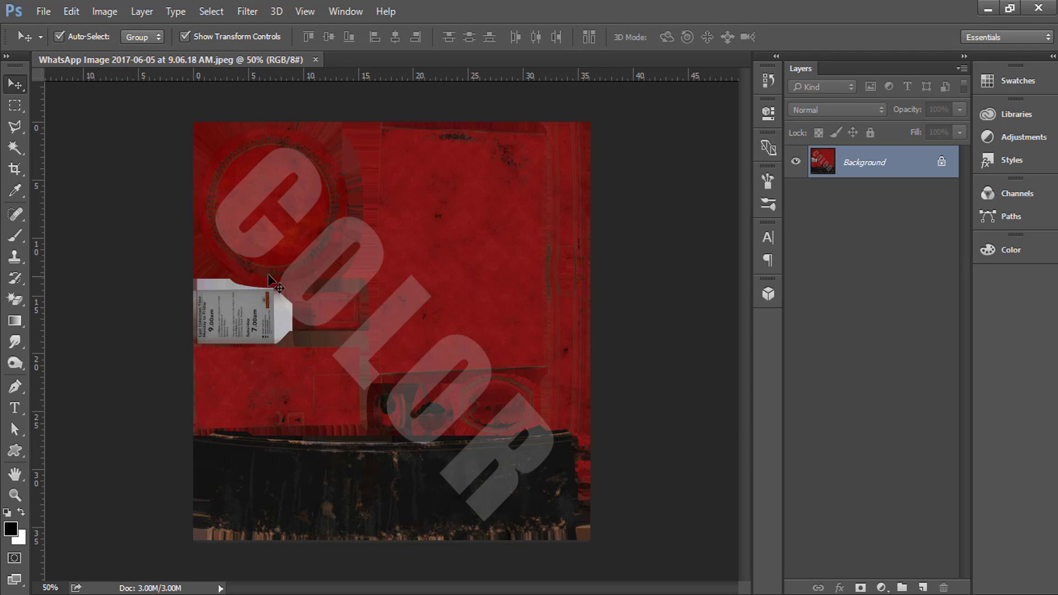
pyautogui.click(255, 11)
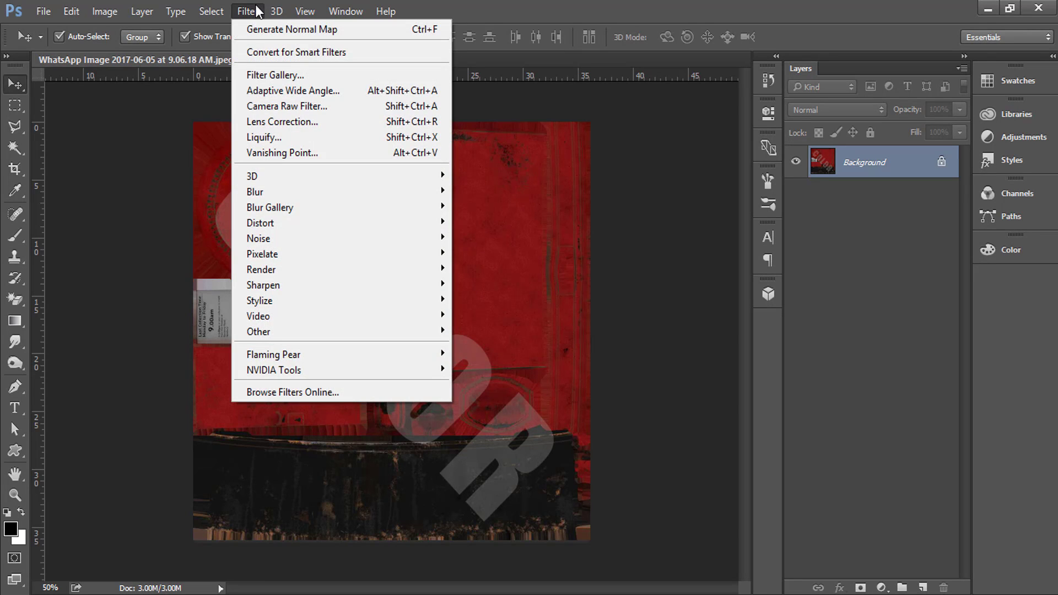
pyautogui.moveTo(258, 175)
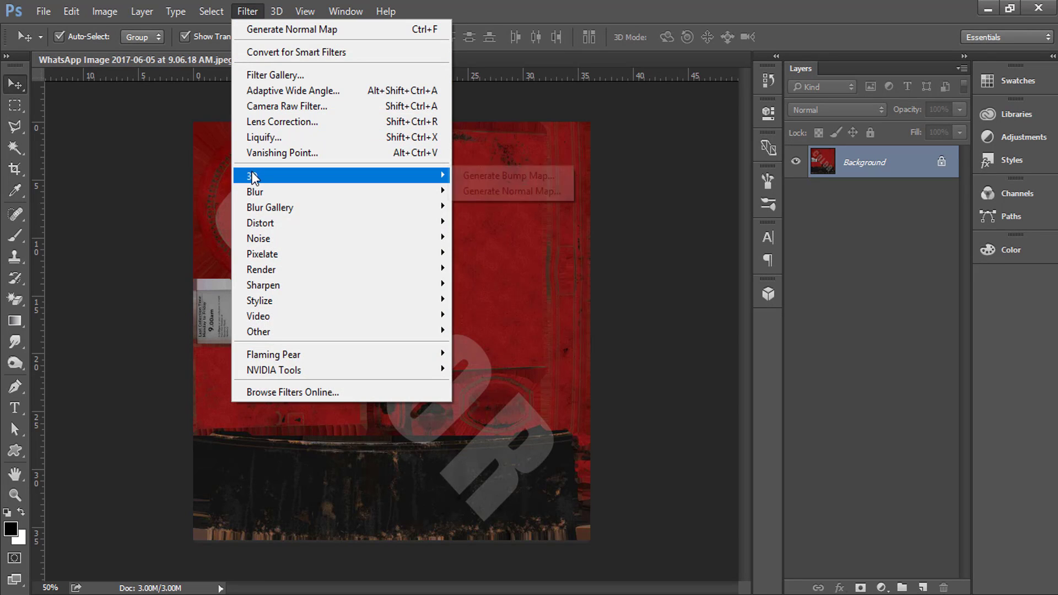
# Start Generate Bump Map and set Blur to 0.0 and Detail Scale to 103%
pyautogui.click(560, 176)
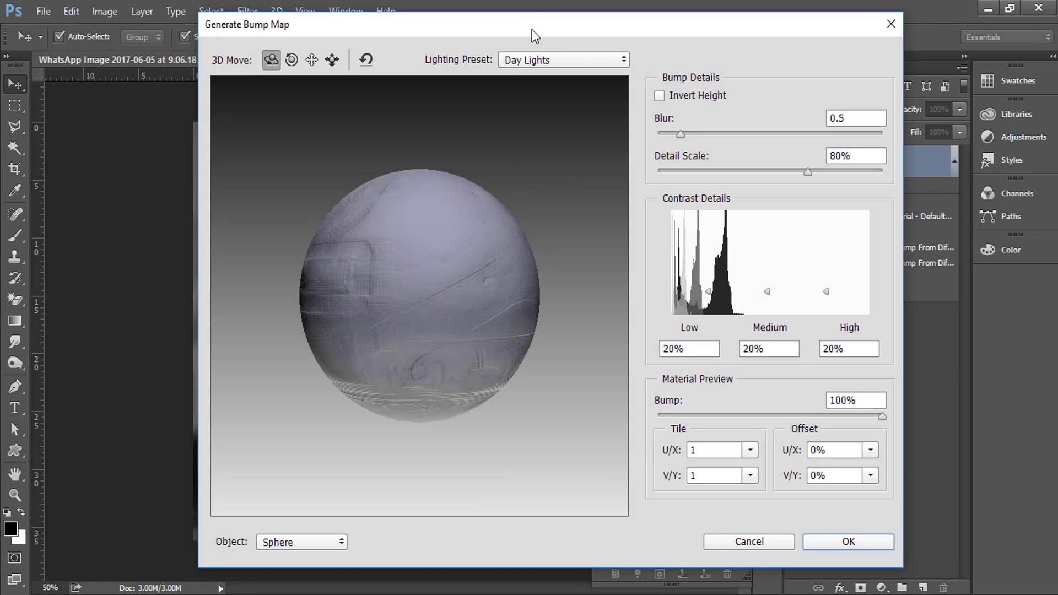
pyautogui.moveTo(534, 35); pyautogui.dragTo(723, 21)
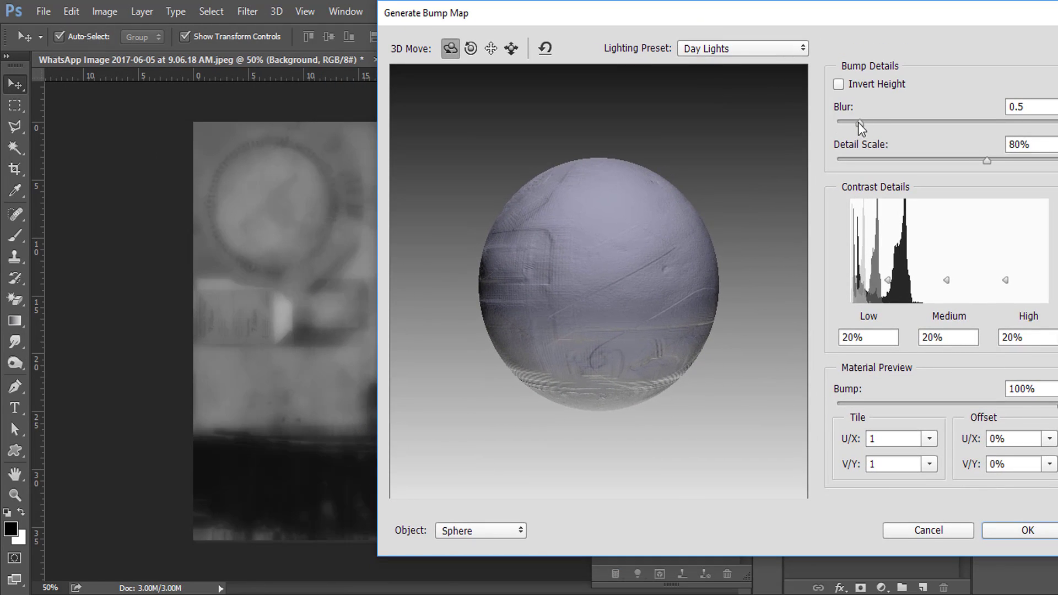
pyautogui.moveTo(858, 122); pyautogui.dragTo(836, 128)
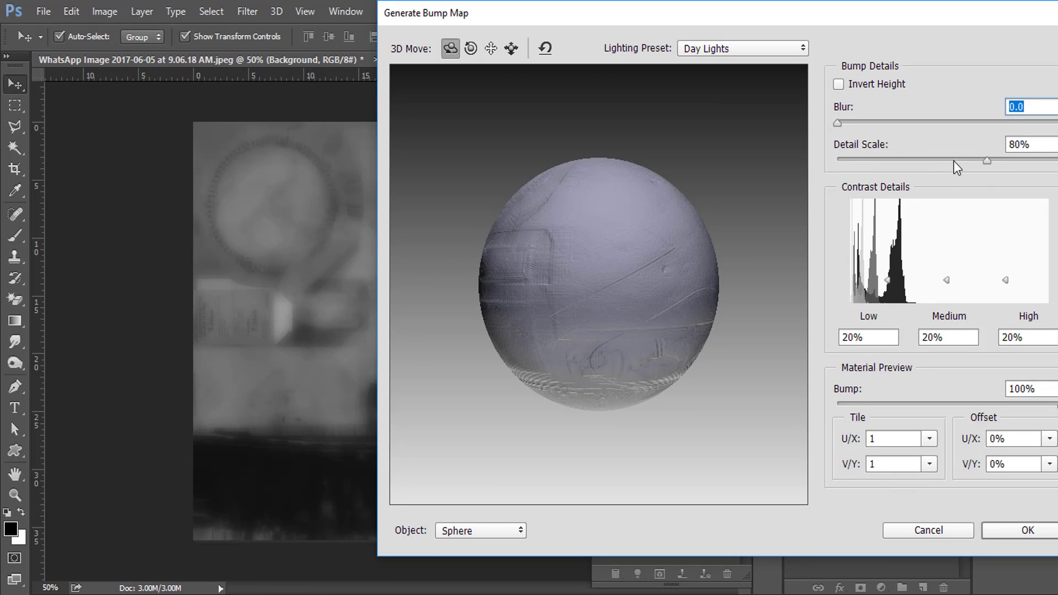
pyautogui.moveTo(984, 164); pyautogui.dragTo(1030, 160)
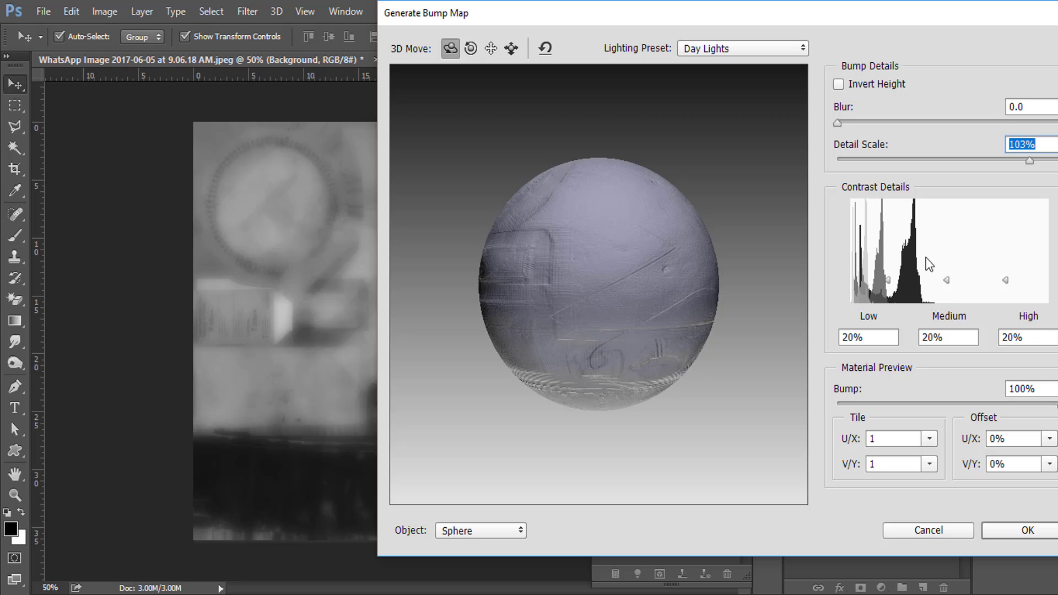
# Try several preview lighting presets, settling on Hard Lights, with Invert Height left off
pyautogui.click(716, 49)
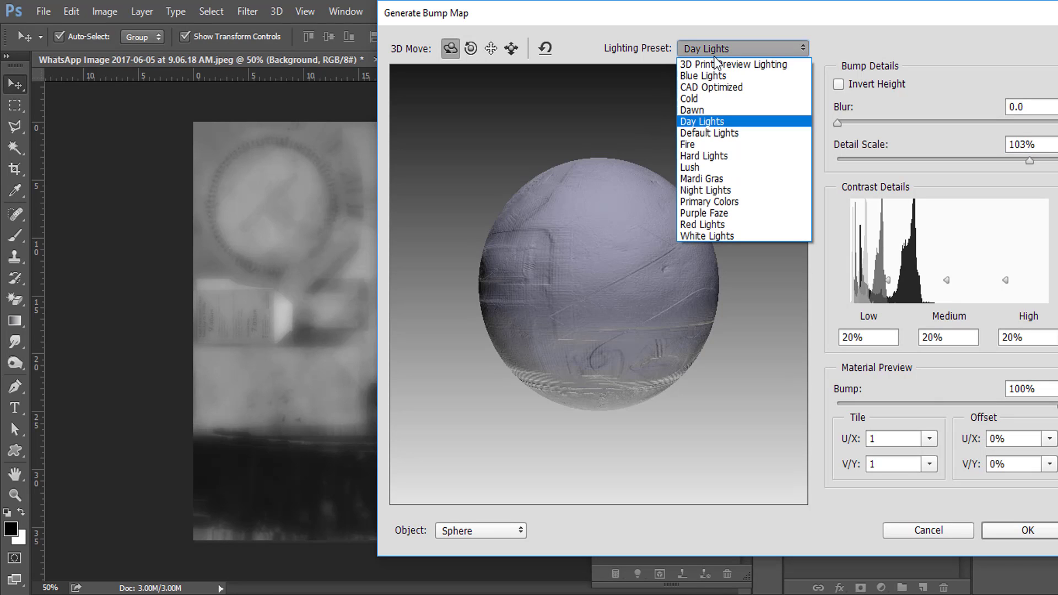
pyautogui.click(713, 65)
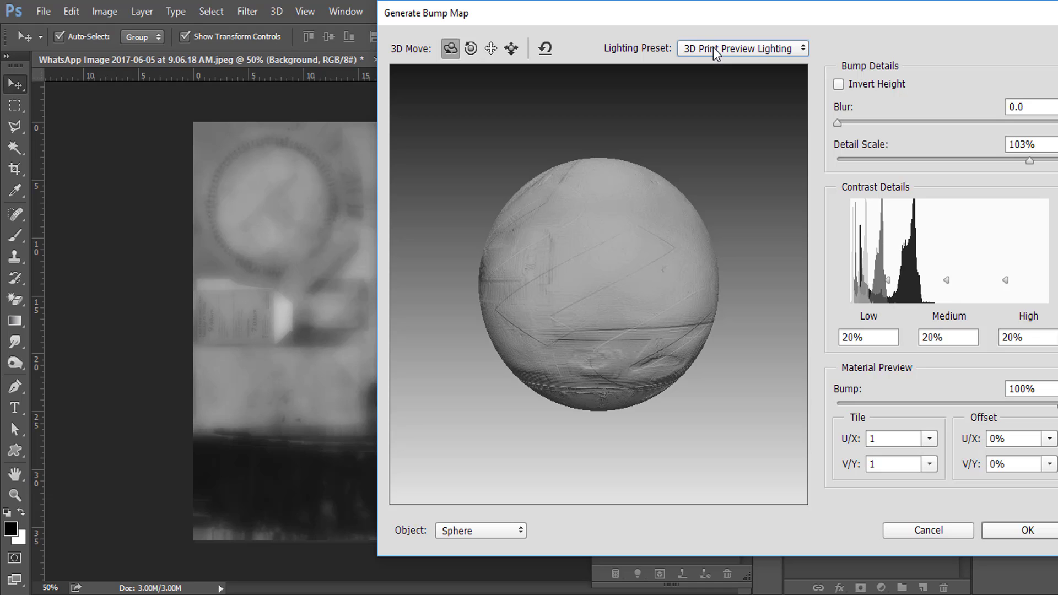
pyautogui.click(714, 48)
pyautogui.click(709, 75)
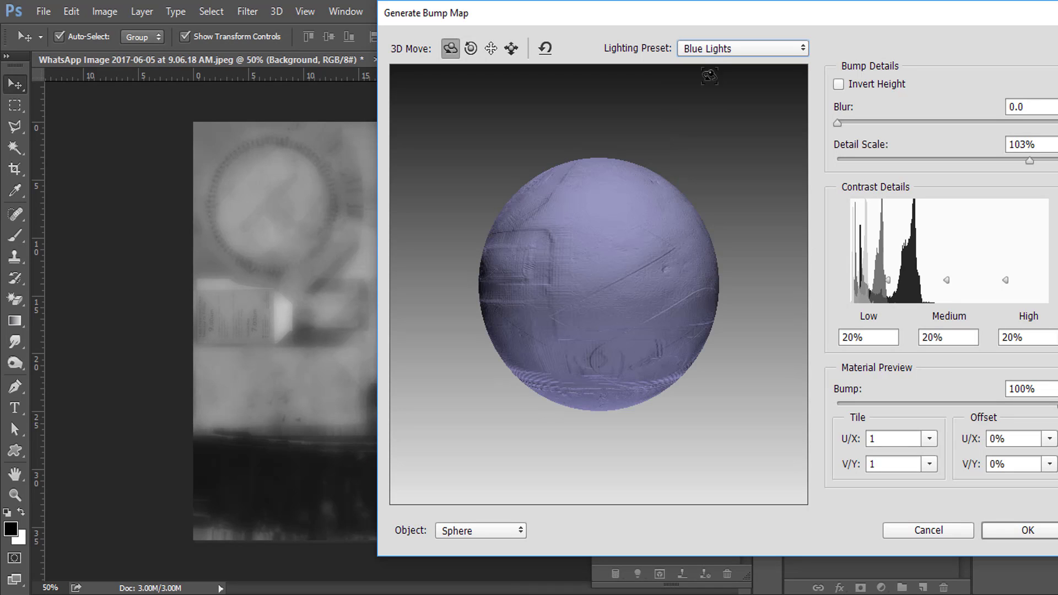
pyautogui.click(723, 50)
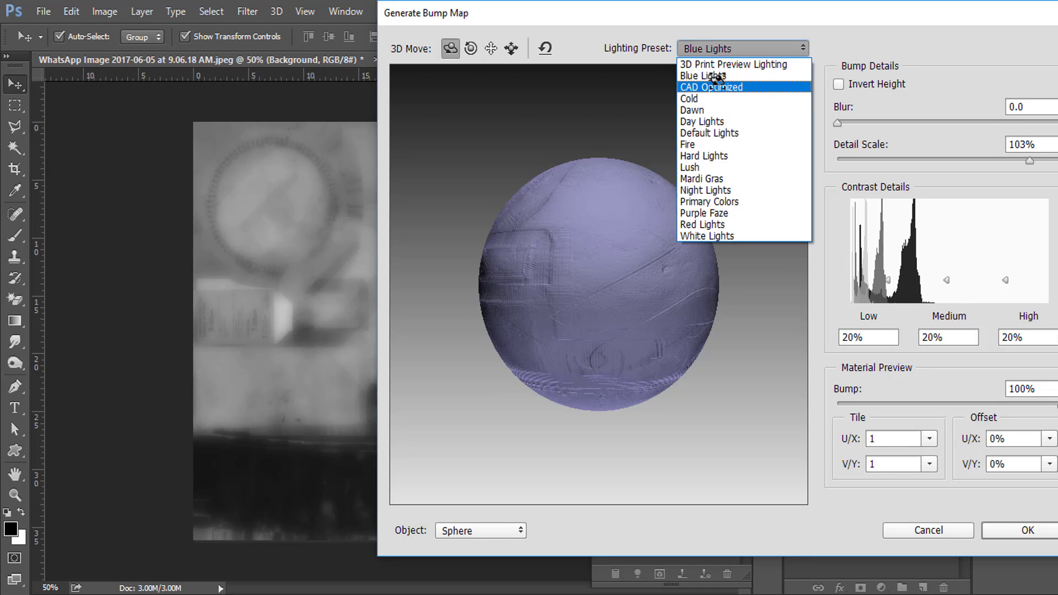
pyautogui.click(714, 87)
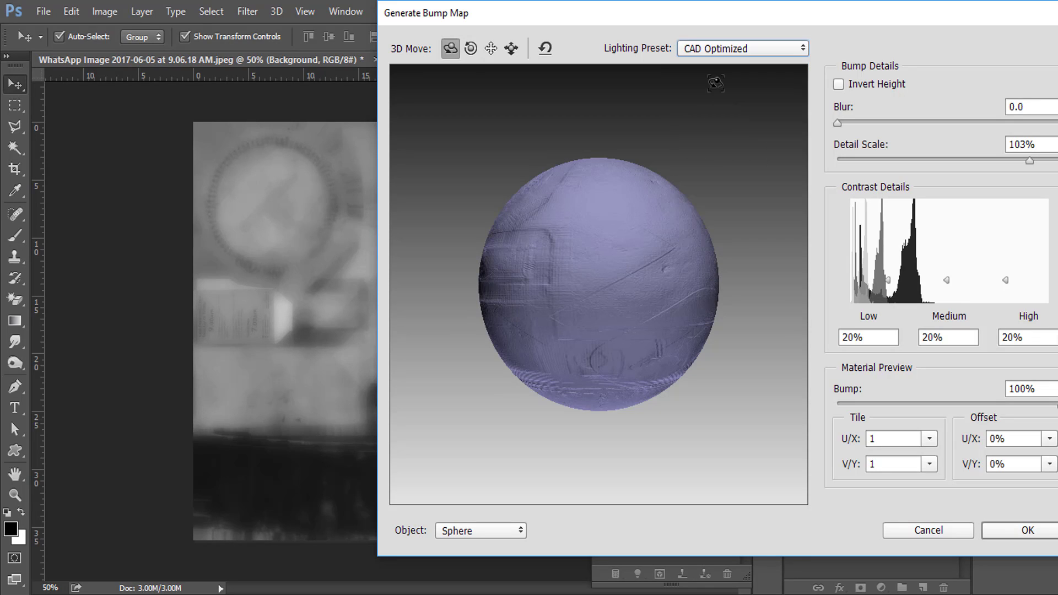
pyautogui.click(725, 48)
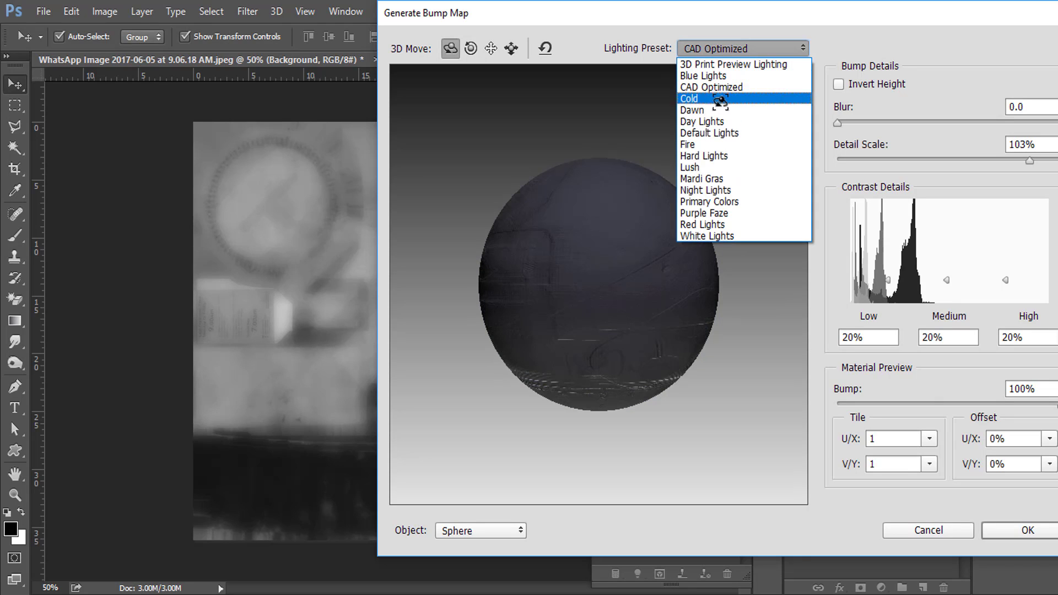
pyautogui.click(722, 156)
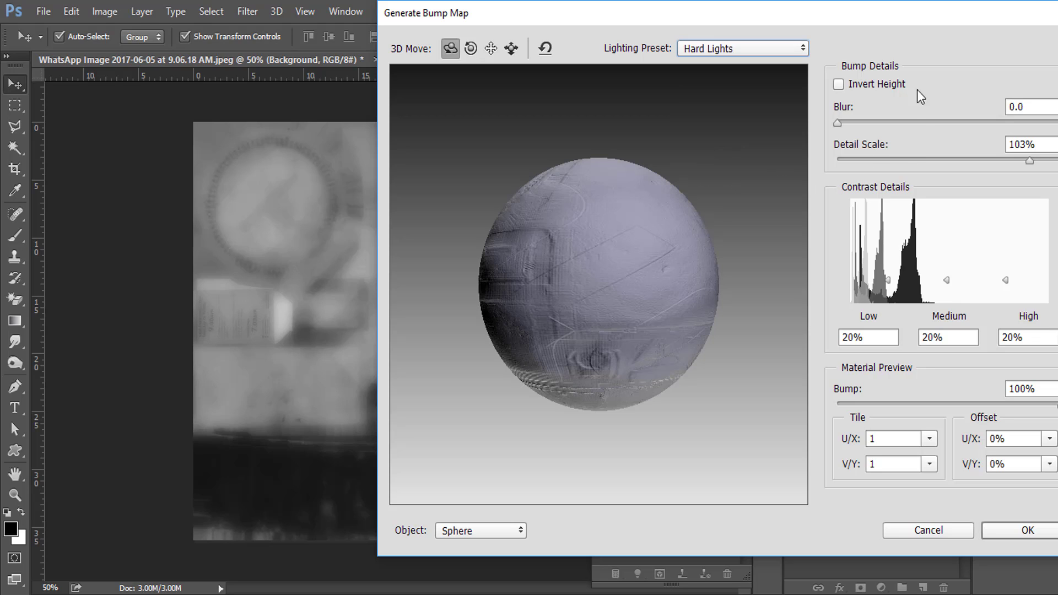
pyautogui.click(875, 85)
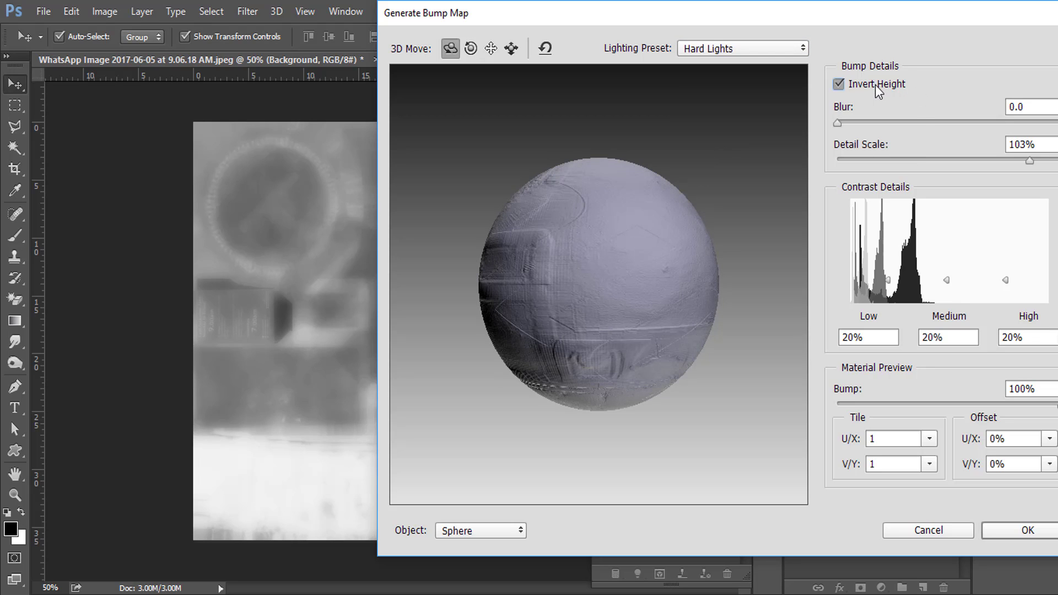
pyautogui.click(875, 84)
# Lower the preview Bump strength to about 86%, rotate the sphere, and apply the bump map
pyautogui.moveTo(879, 16); pyautogui.dragTo(828, 16)
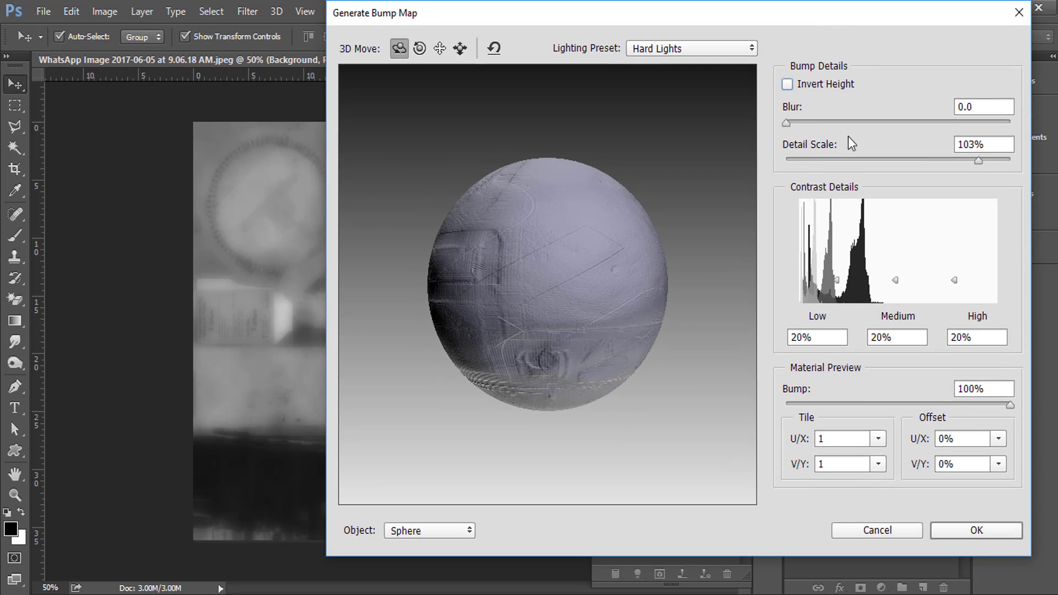
pyautogui.moveTo(1010, 405); pyautogui.dragTo(1000, 405)
pyautogui.write('100')
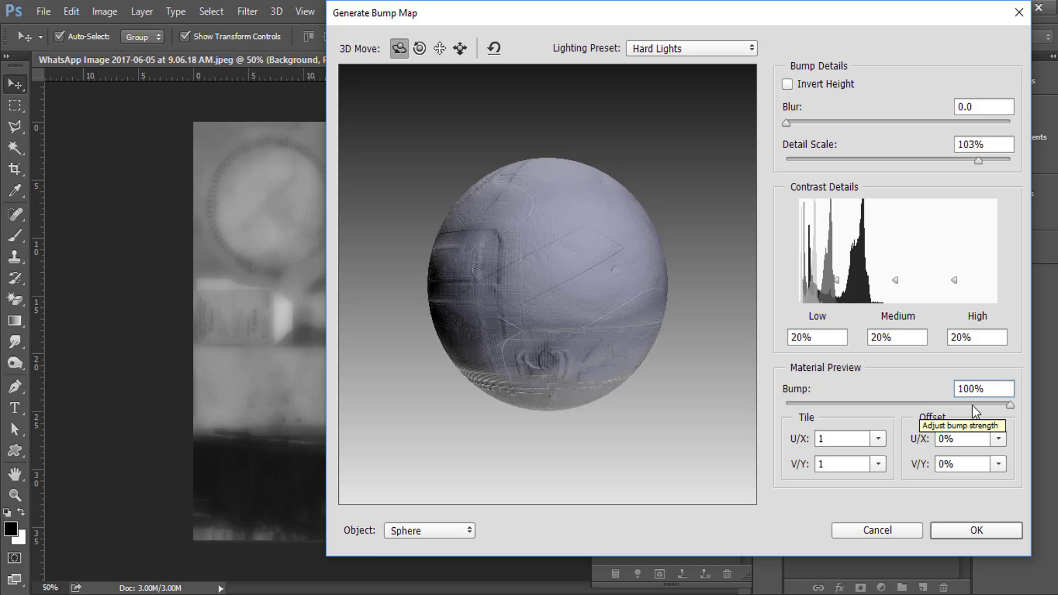
pyautogui.moveTo(1008, 404); pyautogui.dragTo(980, 406)
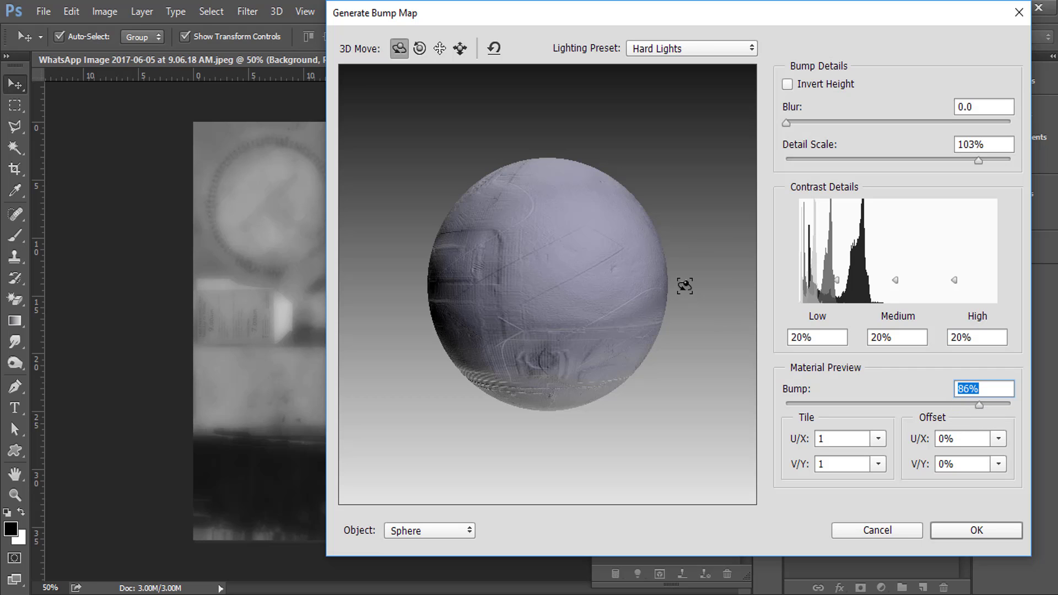
pyautogui.moveTo(549, 270); pyautogui.dragTo(555, 229)
pyautogui.click(953, 533)
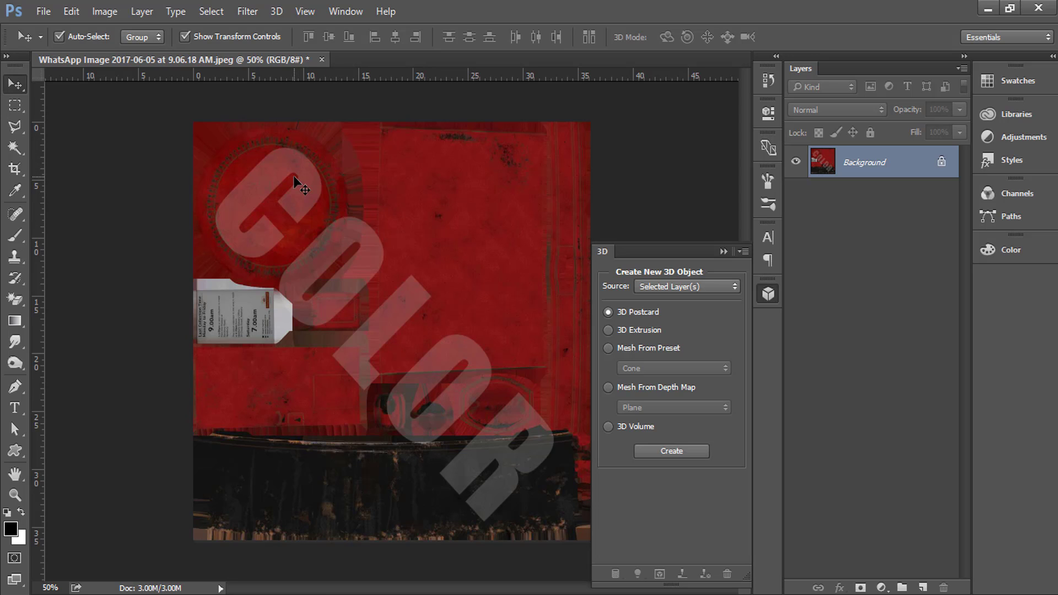
# Choose Filter > 3D > Generate Normal Map on the restored red texture
pyautogui.click(238, 10)
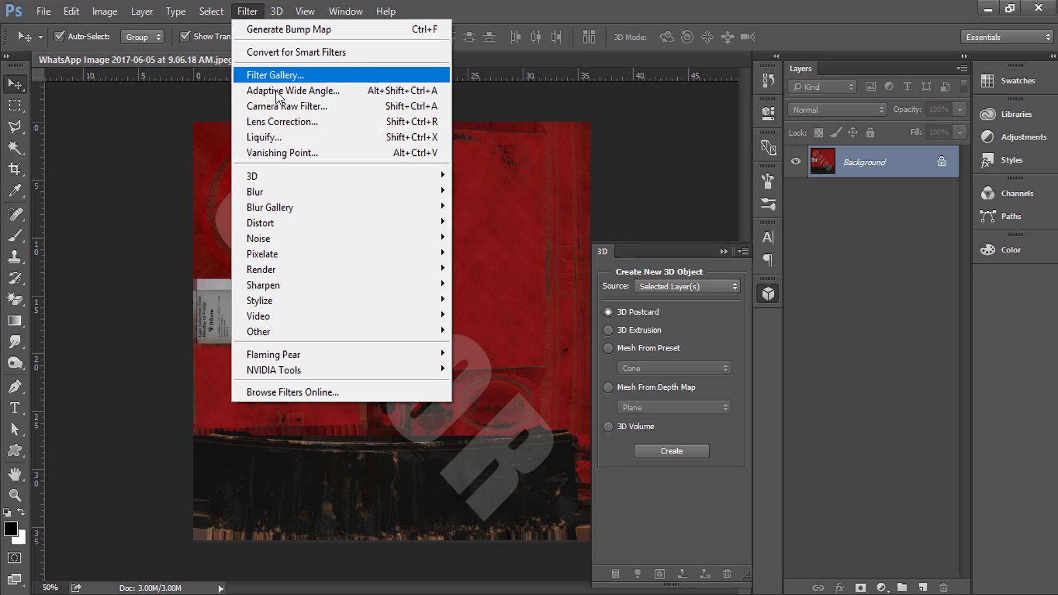
pyautogui.moveTo(286, 182)
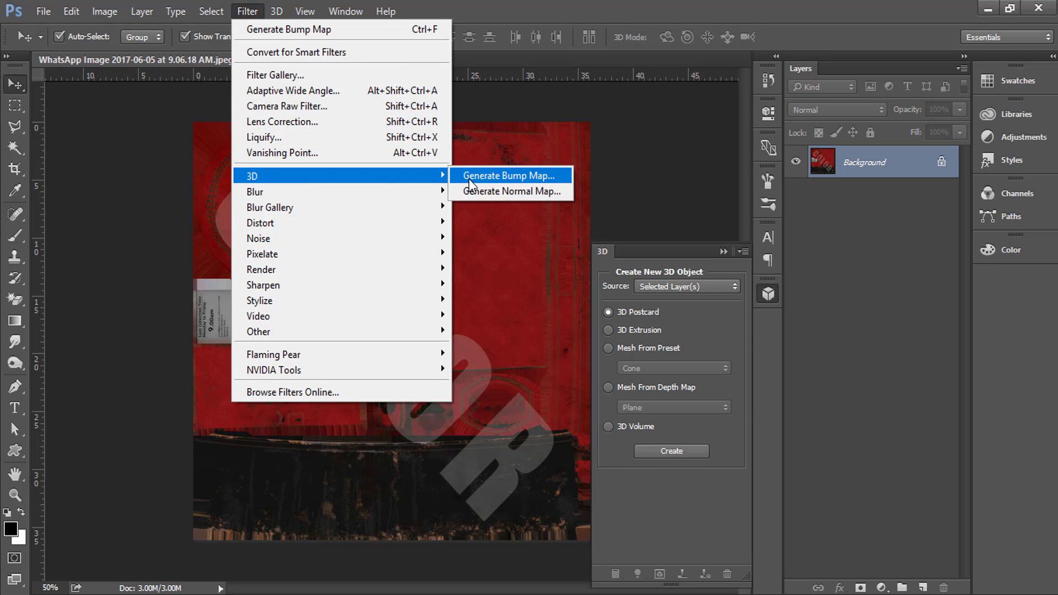
pyautogui.click(479, 194)
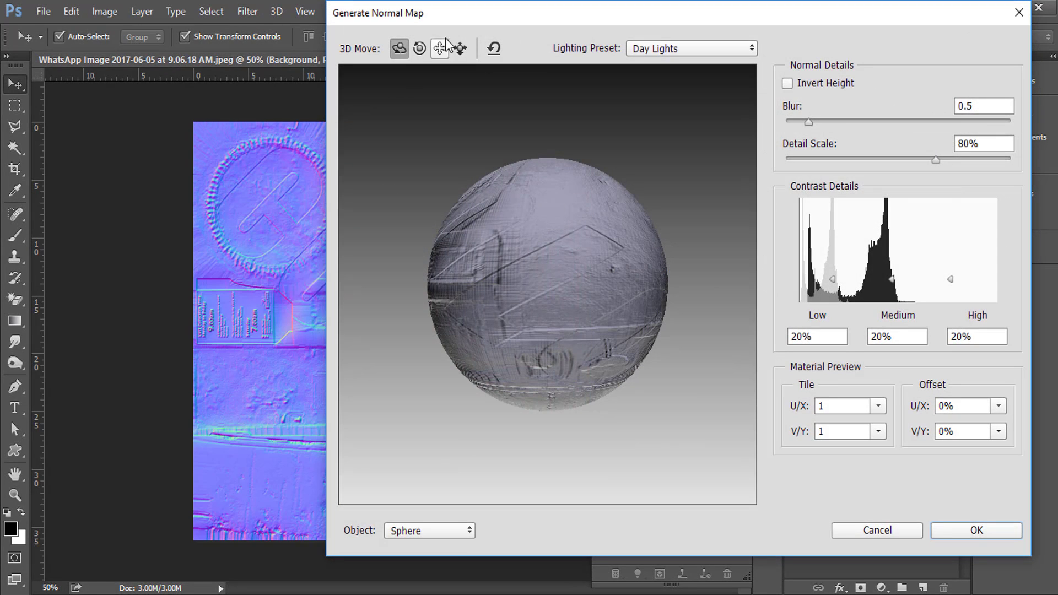
# Rotate the preview sphere, set Medium contrast to about 17%, and apply the normal map
pyautogui.moveTo(454, 25); pyautogui.dragTo(431, 53)
pyautogui.moveTo(550, 334); pyautogui.dragTo(623, 230)
pyautogui.moveTo(515, 258); pyautogui.dragTo(559, 308)
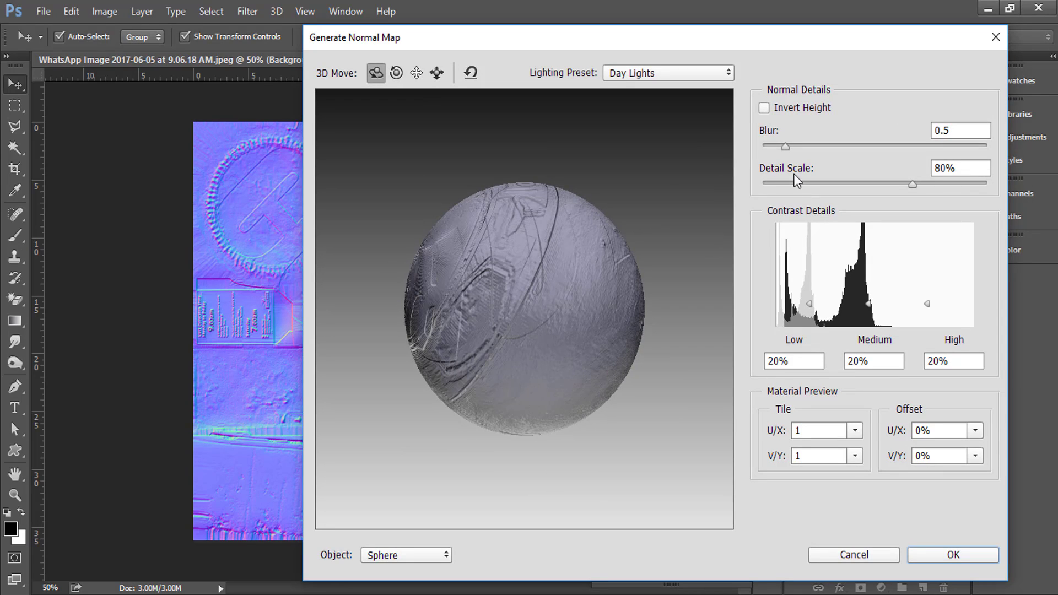
pyautogui.click(786, 150)
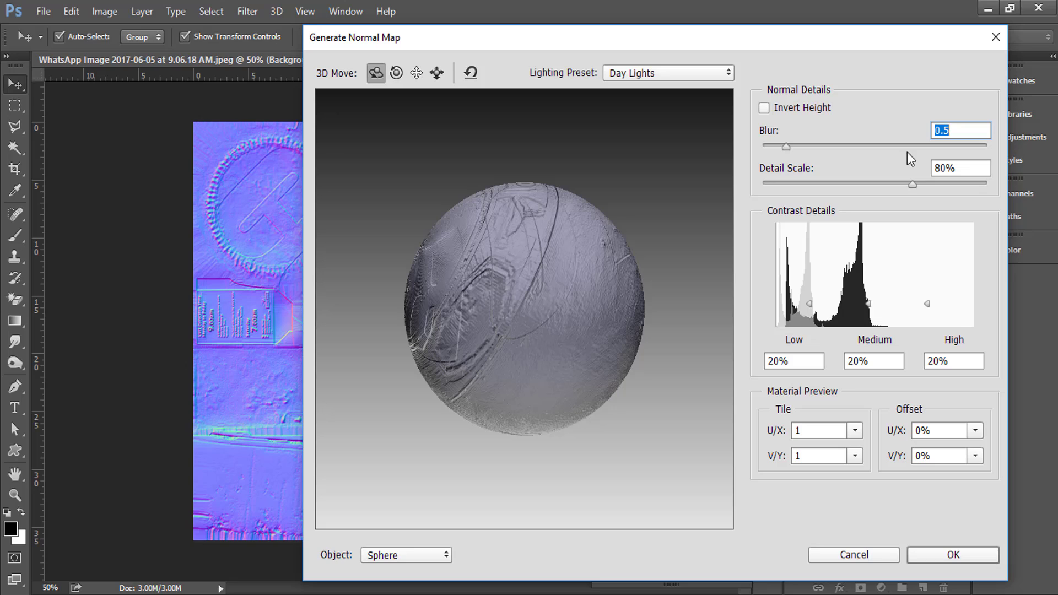
pyautogui.moveTo(867, 308); pyautogui.dragTo(870, 315)
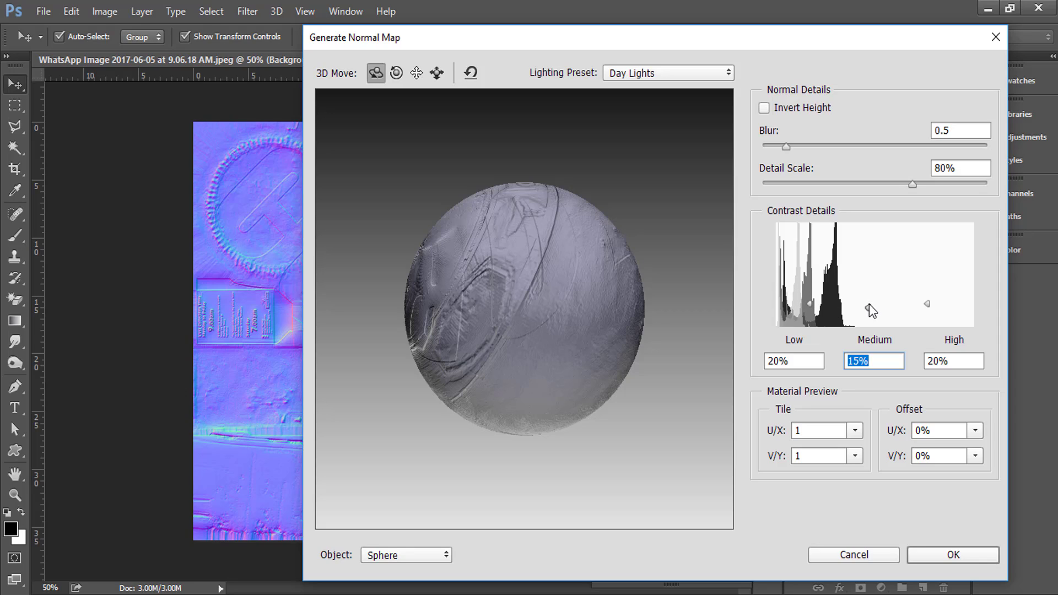
pyautogui.moveTo(869, 302); pyautogui.dragTo(869, 309)
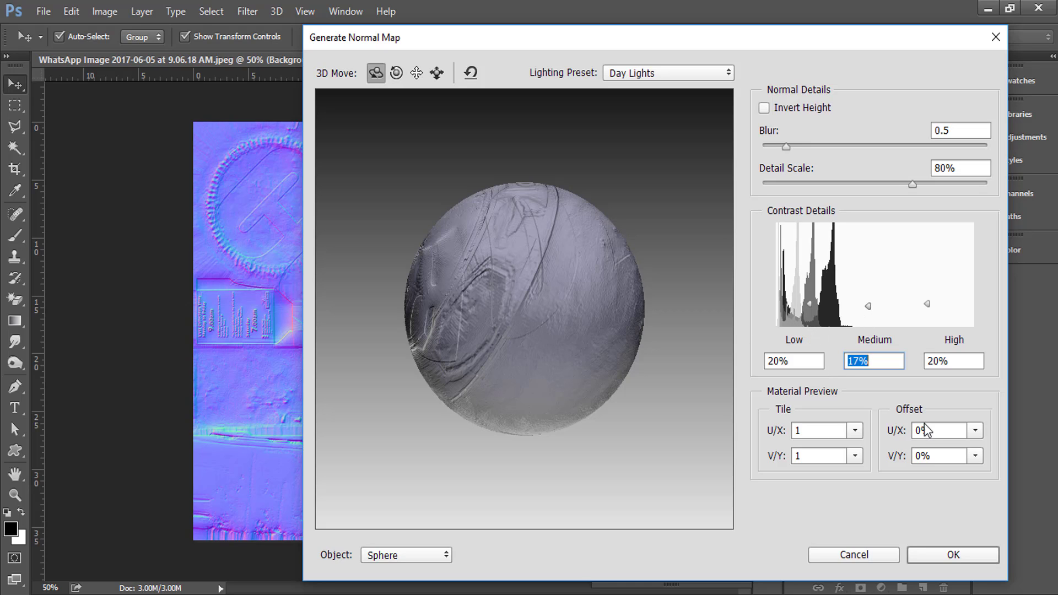
pyautogui.click(923, 554)
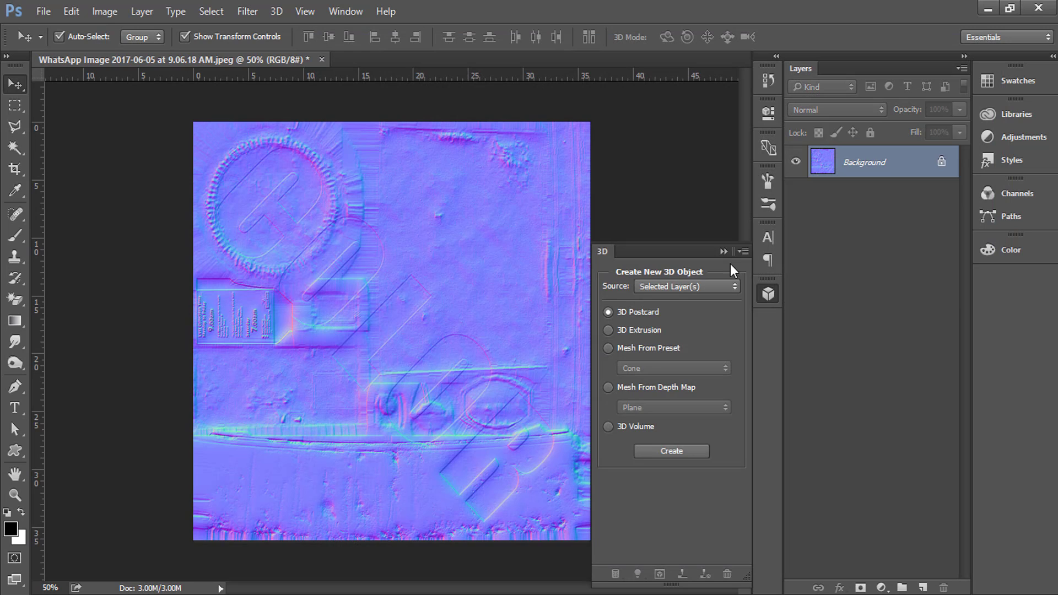
# Collapse the 3D panel and open Save As with Targa (*.TGA) as the format
pyautogui.click(724, 252)
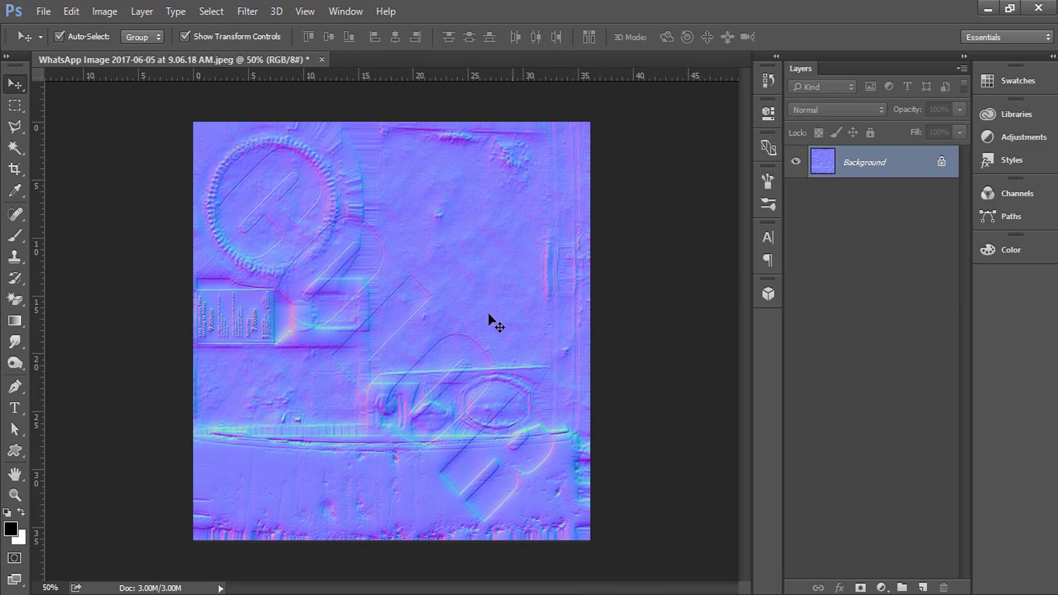
pyautogui.click(43, 12)
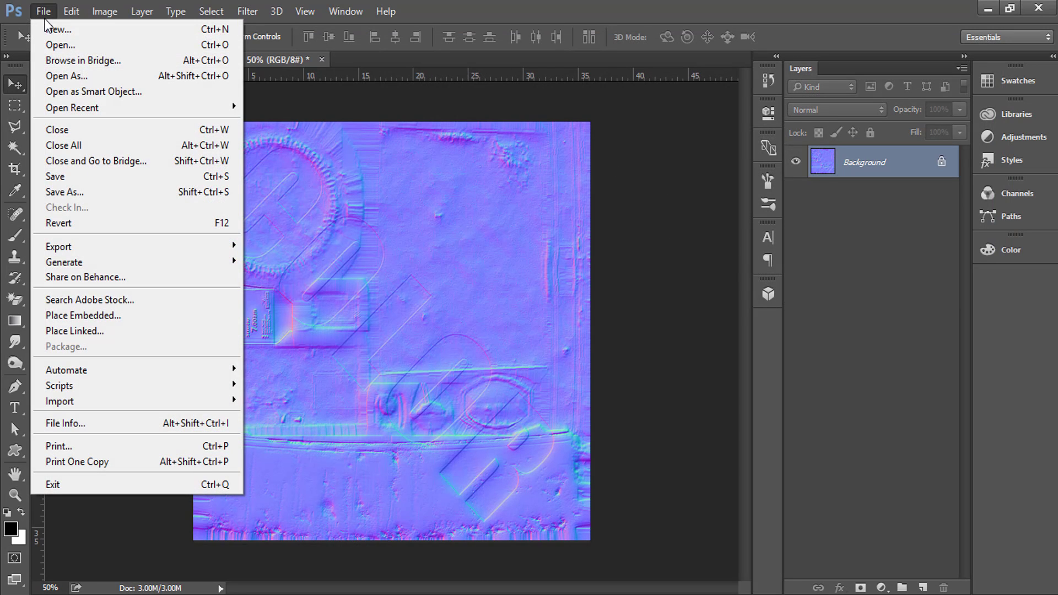
pyautogui.click(67, 193)
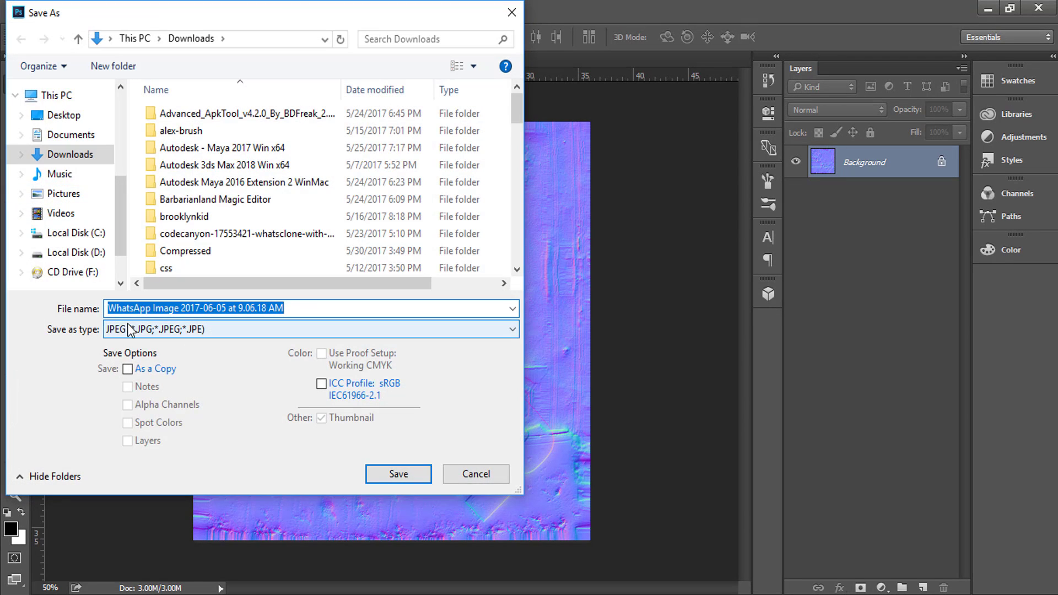
pyautogui.click(223, 325)
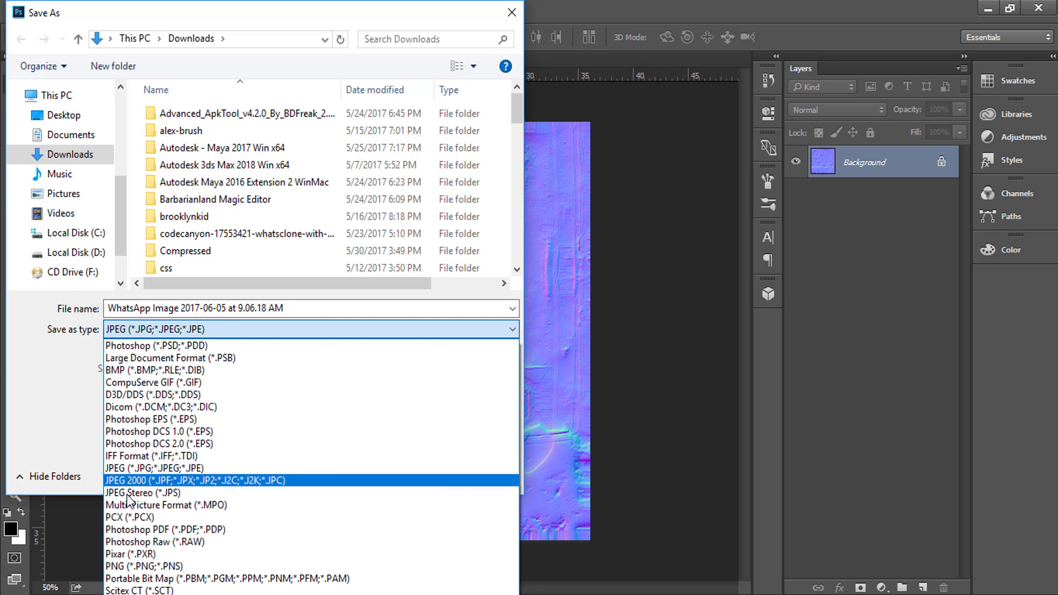
pyautogui.click(166, 584)
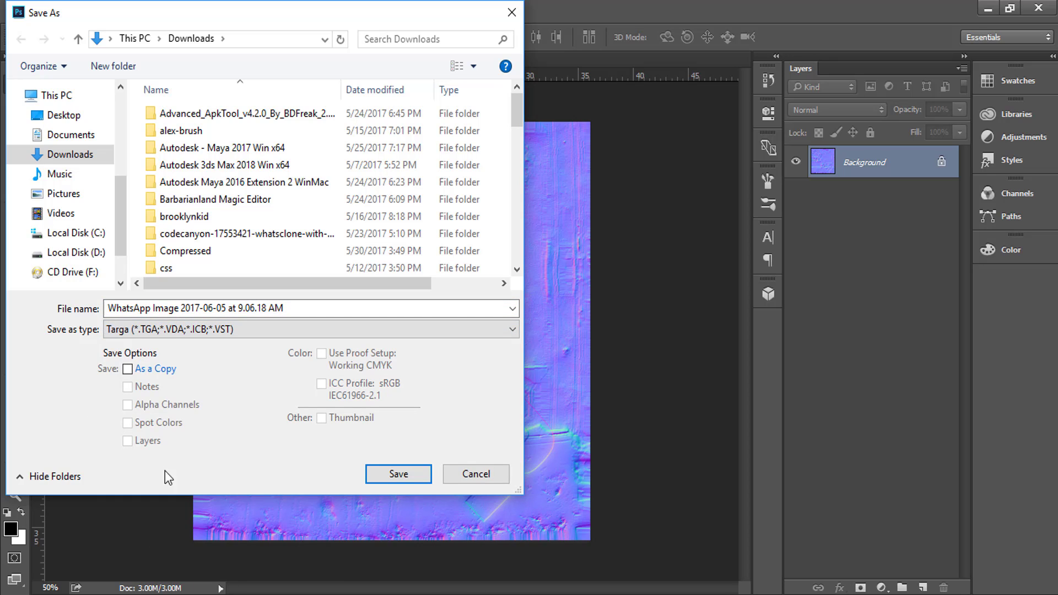
# Replace the existing file name with a new one beginning 'normal m'
pyautogui.click(135, 307)
pyautogui.moveTo(298, 308); pyautogui.dragTo(100, 311)
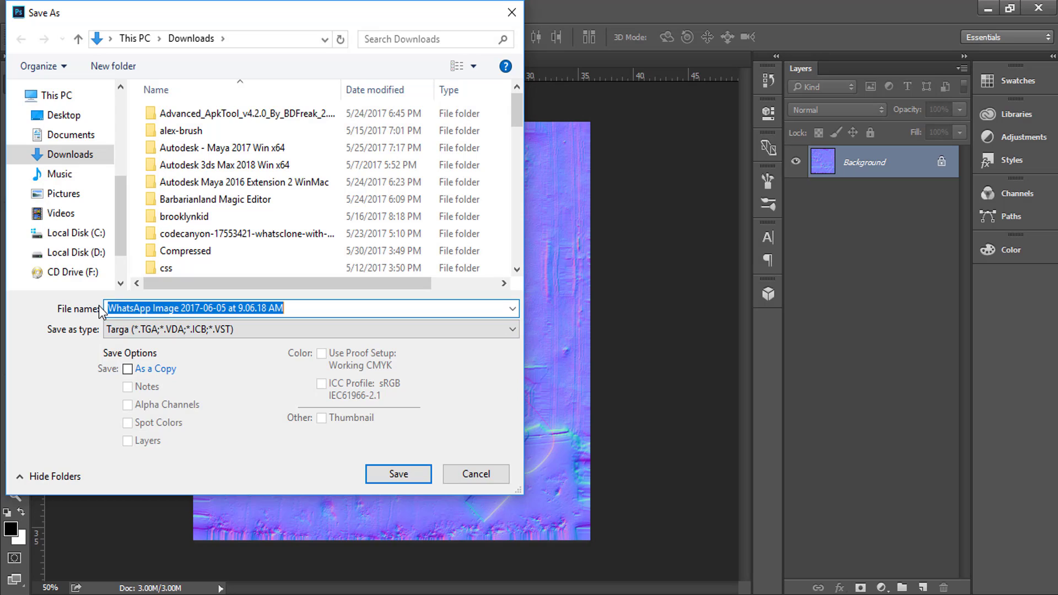
pyautogui.write('no')
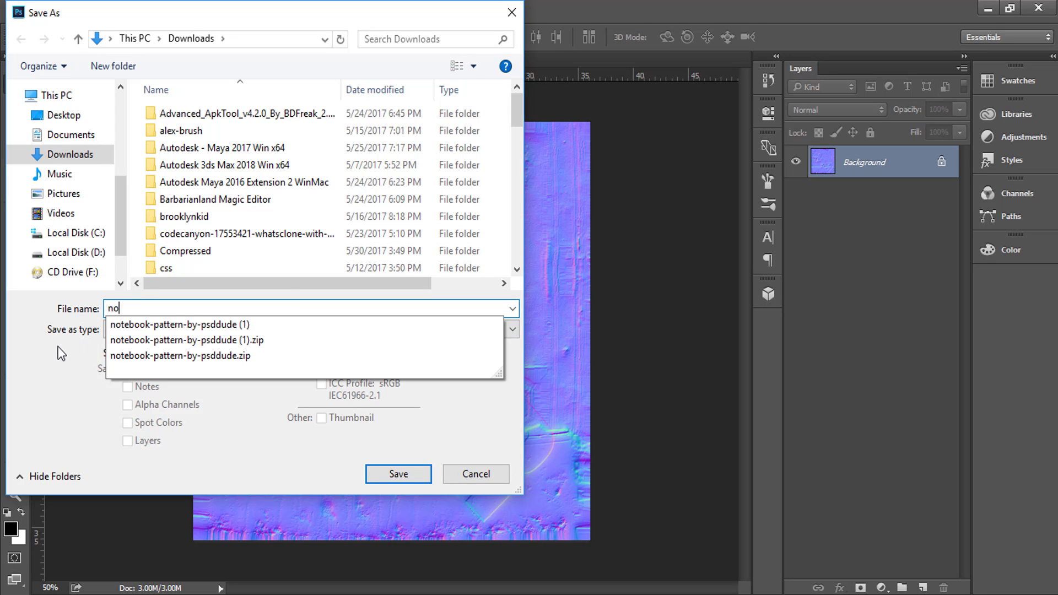
pyautogui.write('rma')
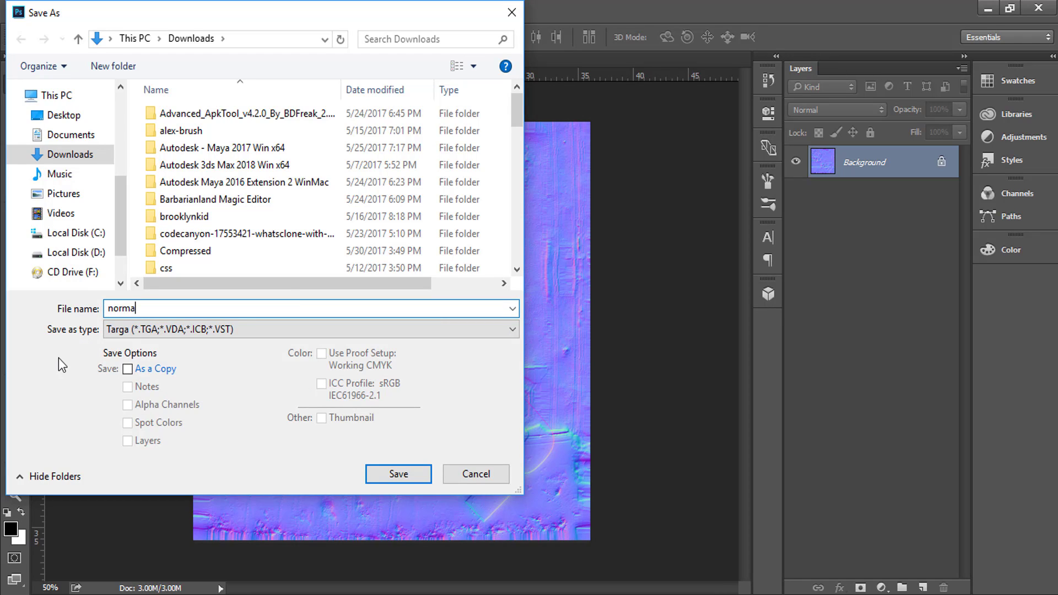
pyautogui.write('l map')
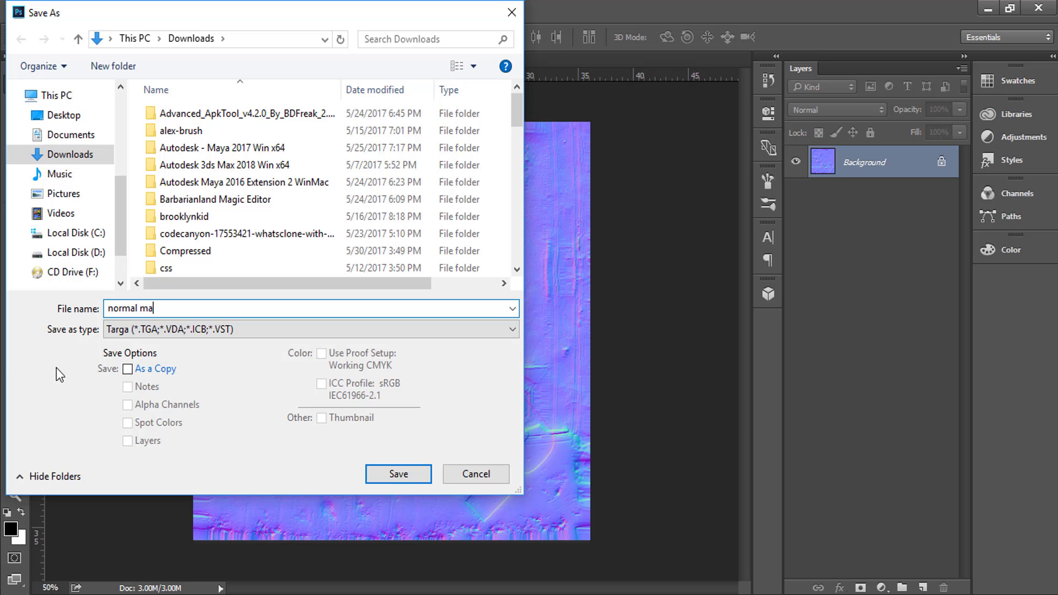